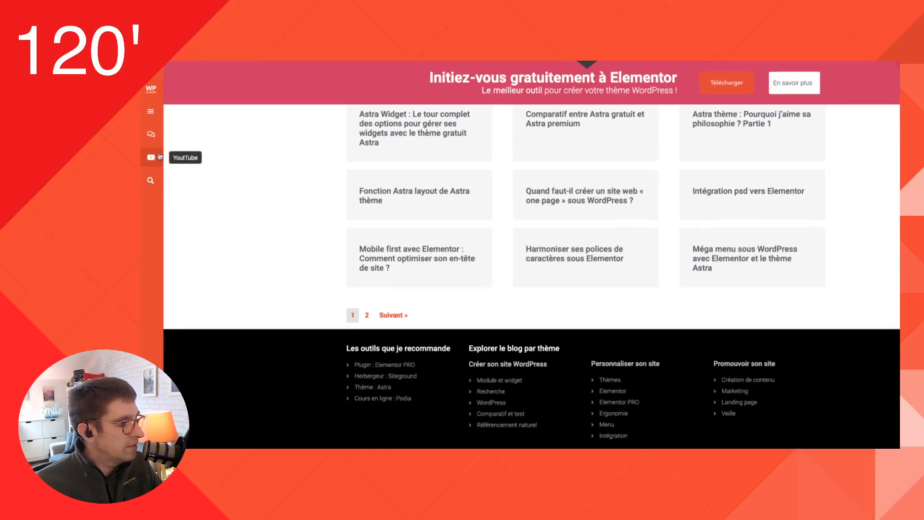
Open the site's slide-out main menu from the side navigation bar to preview it, and close it again.
{"action": "left_click", "coordinate": [155, 114]}
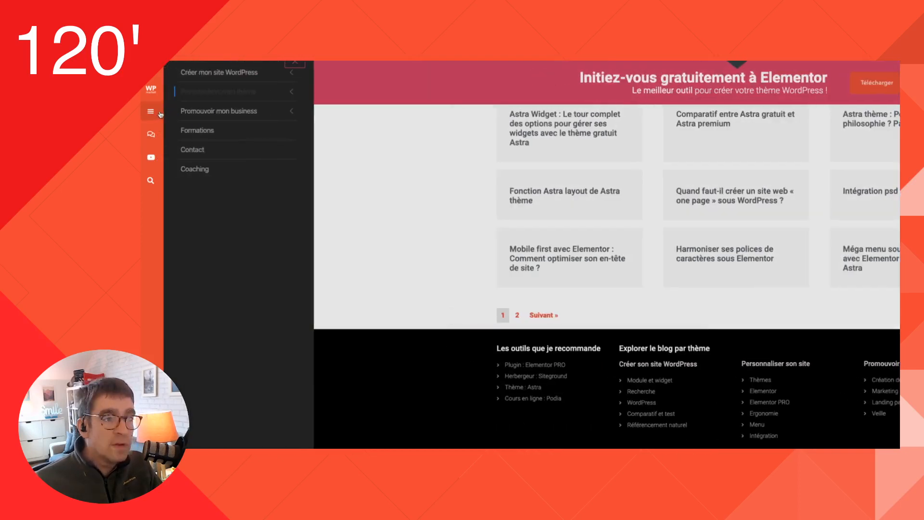
{"action": "left_click", "coordinate": [160, 114]}
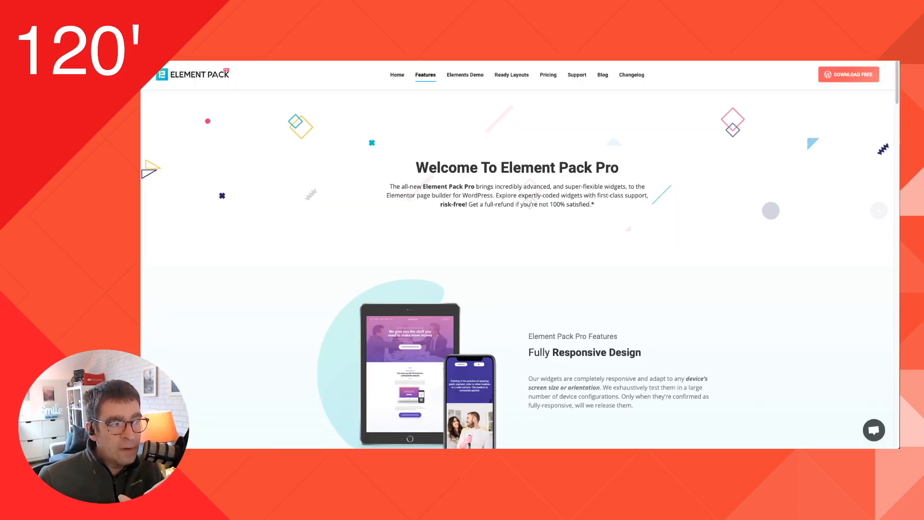
Examine the yearly Element Pack plans on the Pricing page and switch the pricing to Lifetime.
{"action": "mouse_move", "coordinate": [449, 83]}
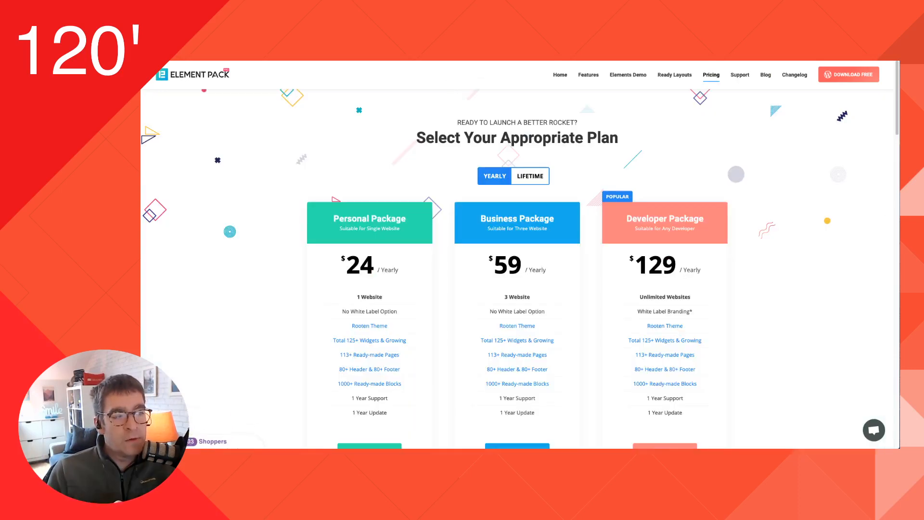
{"action": "scroll", "coordinate": [407, 152], "scroll_direction": "down", "scroll_amount": 3}
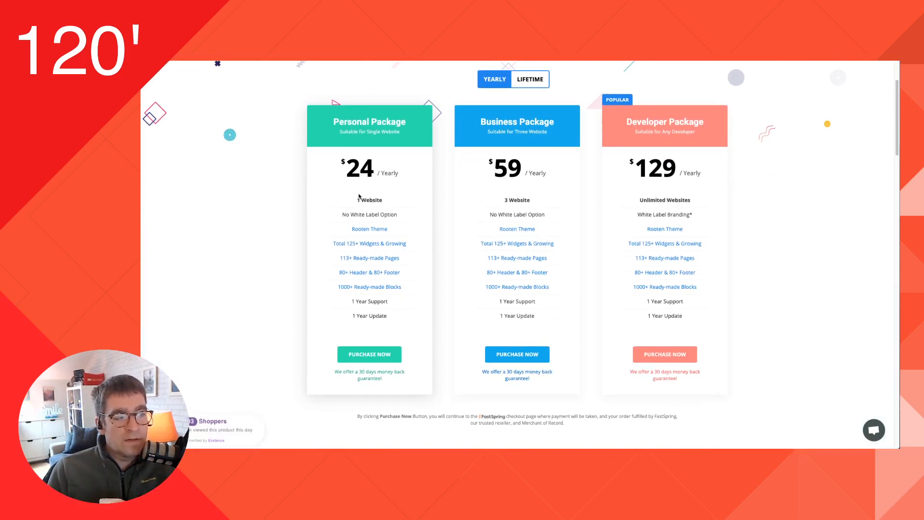
{"action": "scroll", "coordinate": [547, 197], "scroll_direction": "up", "scroll_amount": 3}
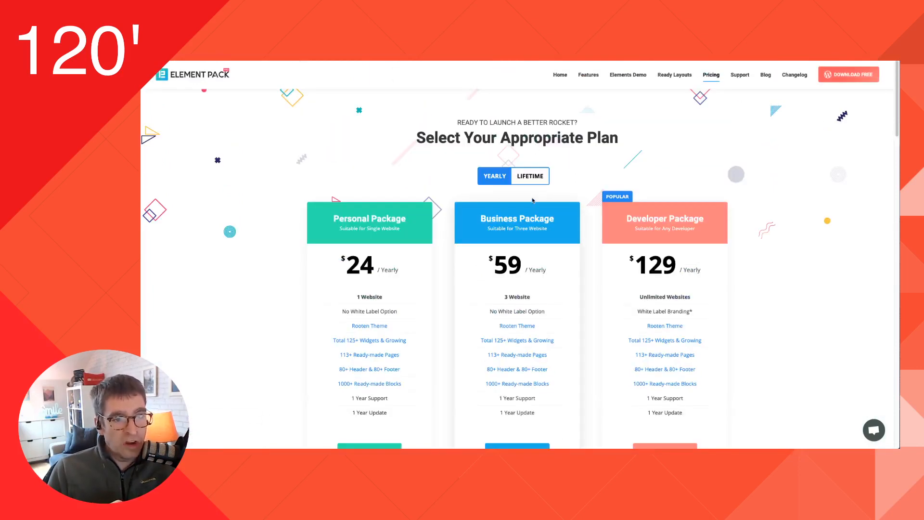
{"action": "left_click", "coordinate": [526, 181]}
{"action": "scroll", "coordinate": [518, 164], "scroll_direction": "down", "scroll_amount": 1}
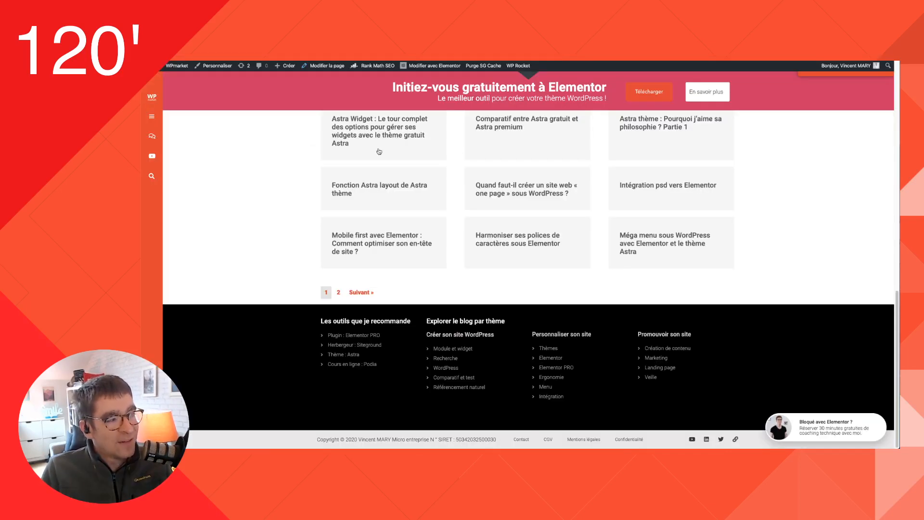
Look through the article sections of the "Personnaliser mon thème" page while checking the fixed side navigation.
{"action": "scroll", "coordinate": [378, 151], "scroll_direction": "up", "scroll_amount": 15}
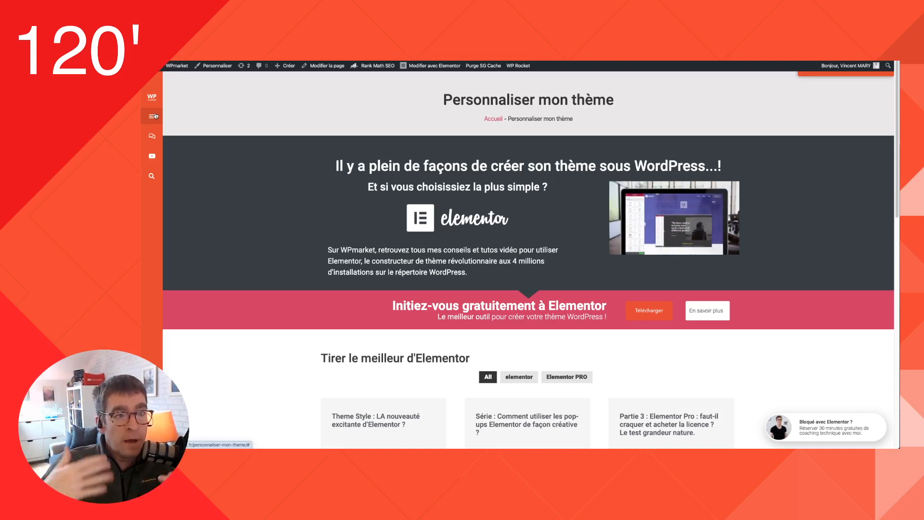
{"action": "scroll", "coordinate": [176, 133], "scroll_direction": "down", "scroll_amount": 6}
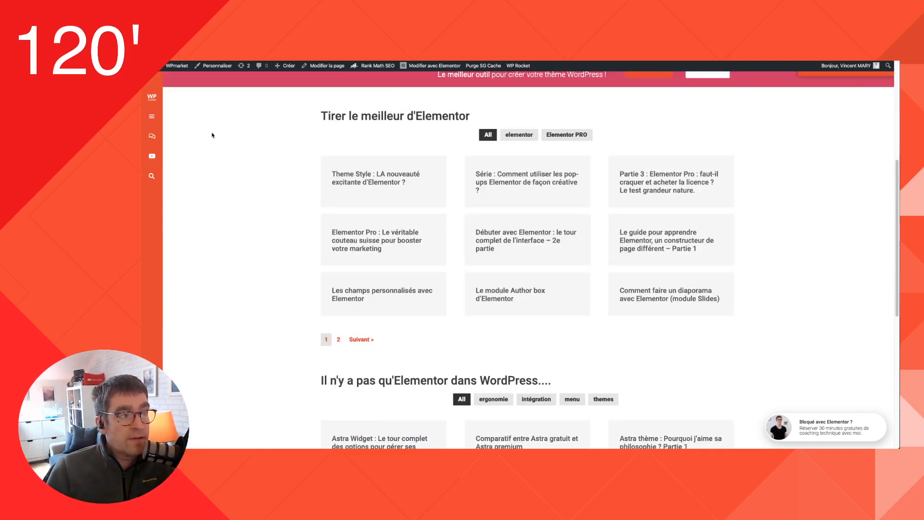
{"action": "scroll", "coordinate": [148, 115], "scroll_direction": "down", "scroll_amount": 4}
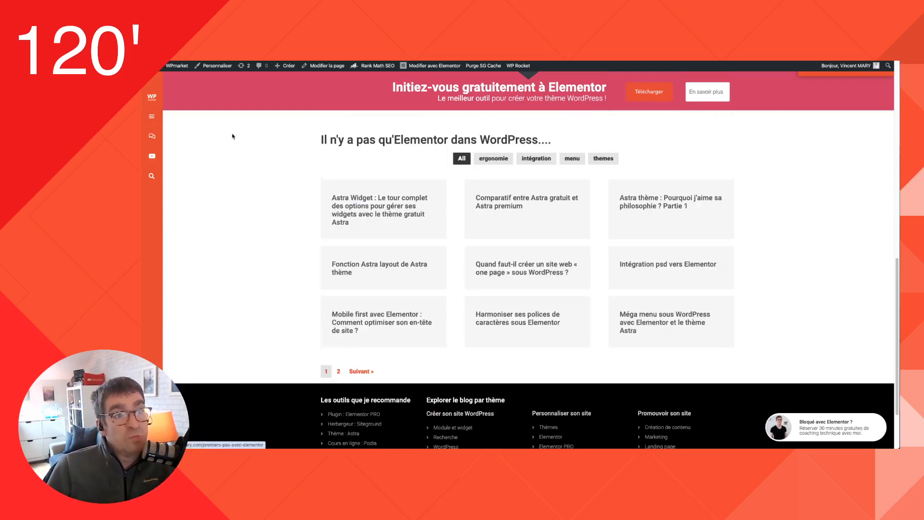
{"action": "scroll", "coordinate": [237, 145], "scroll_direction": "up", "scroll_amount": 10}
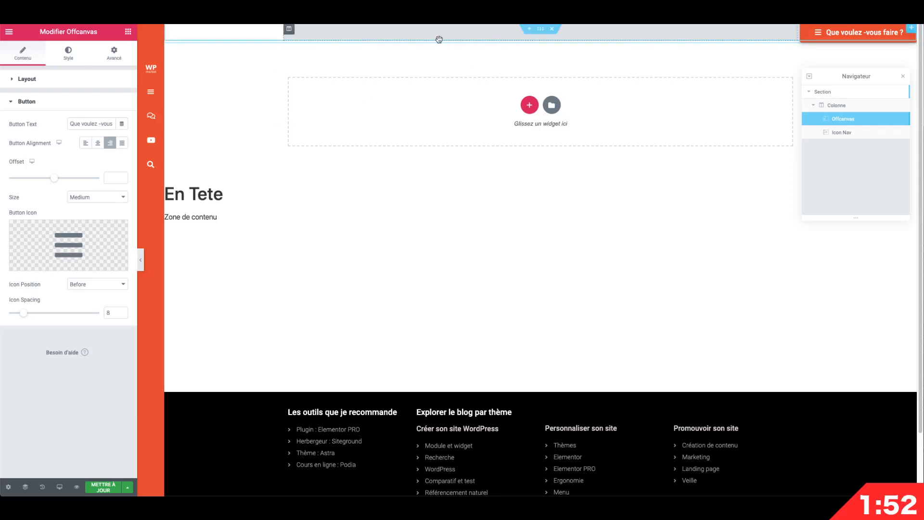
Search the widget library for "off" to locate the Offcanvas widget, and show the settings of the header's existing Offcanvas.
{"action": "left_click", "coordinate": [128, 31]}
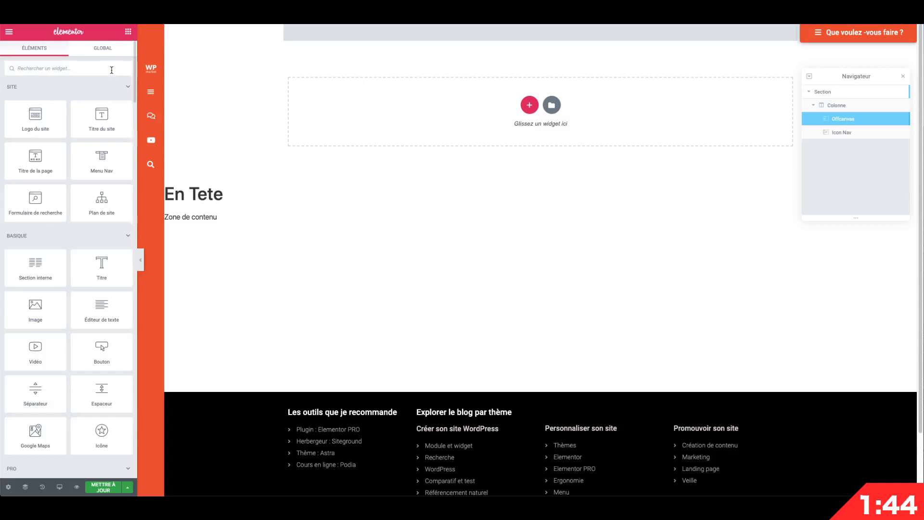
{"action": "type", "text": "off"}
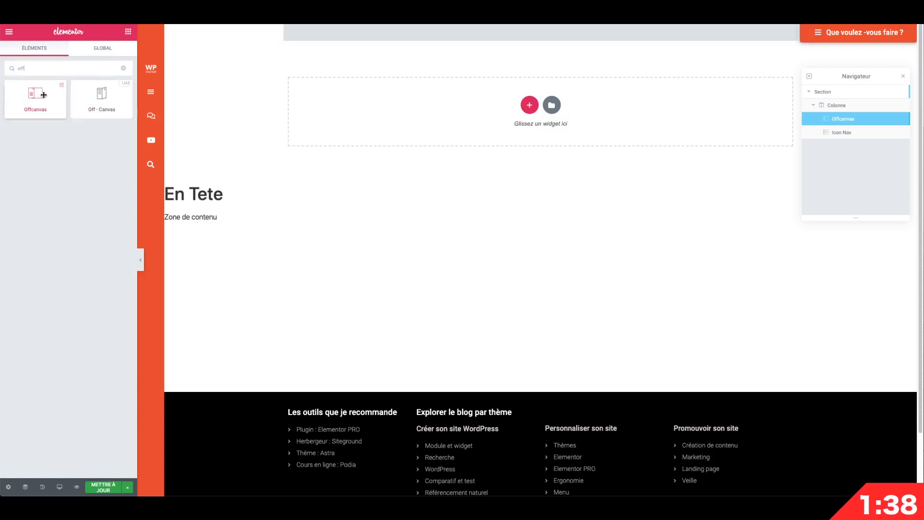
{"action": "left_click_drag", "start_coordinate": [38, 97], "coordinate": [447, 32]}
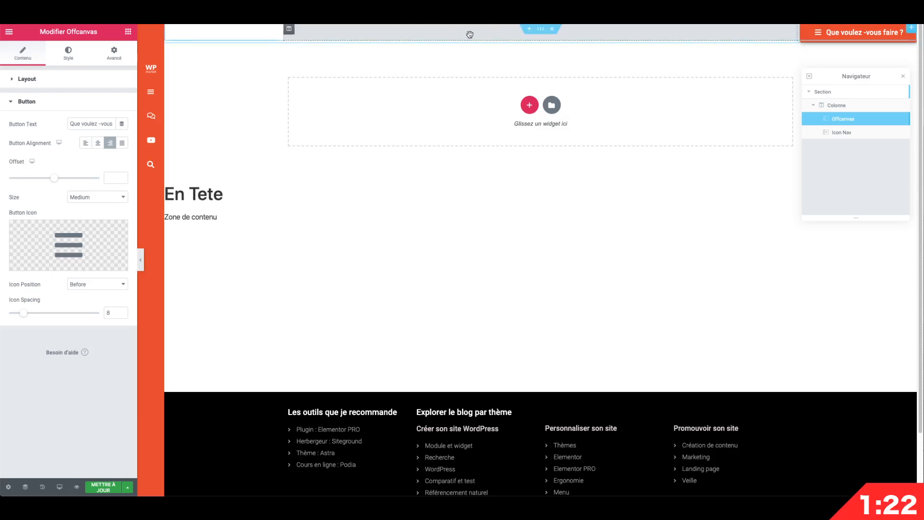
Preview the Icon Nav's slide-out menu and move the Offcanvas widget below Icon Nav in the header column.
{"action": "mouse_move", "coordinate": [82, 228]}
{"action": "left_click", "coordinate": [151, 95]}
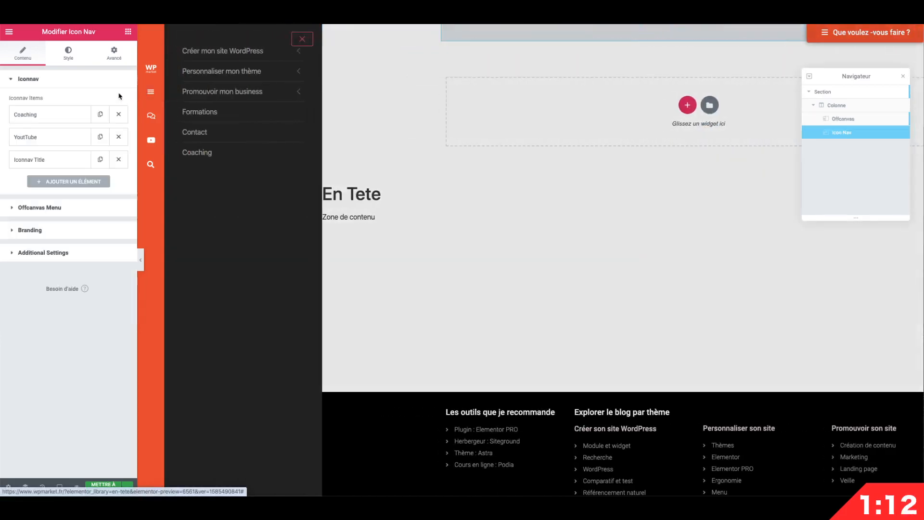
{"action": "left_click_drag", "start_coordinate": [503, 30], "coordinate": [491, 34]}
{"action": "left_click", "coordinate": [486, 37]}
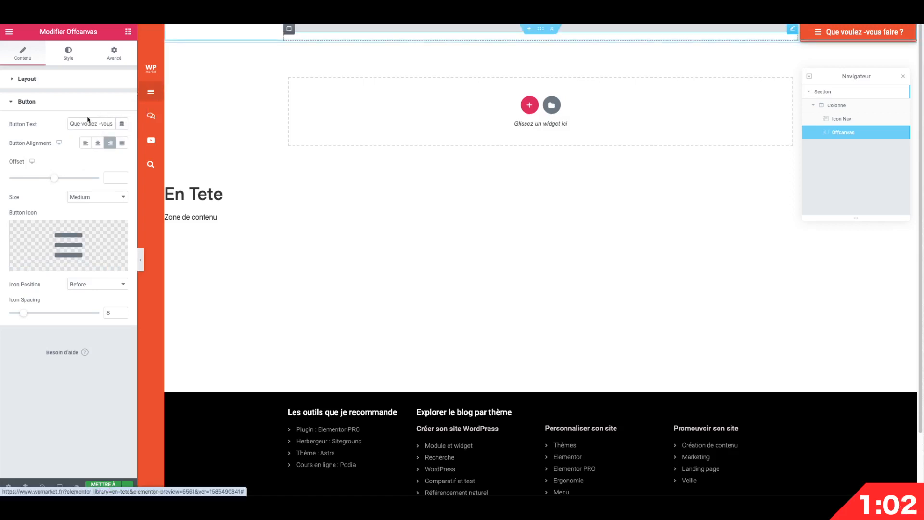
Examine the Offcanvas widget's Layout and Button settings and select the Icon Nav widget.
{"action": "left_click", "coordinate": [60, 86]}
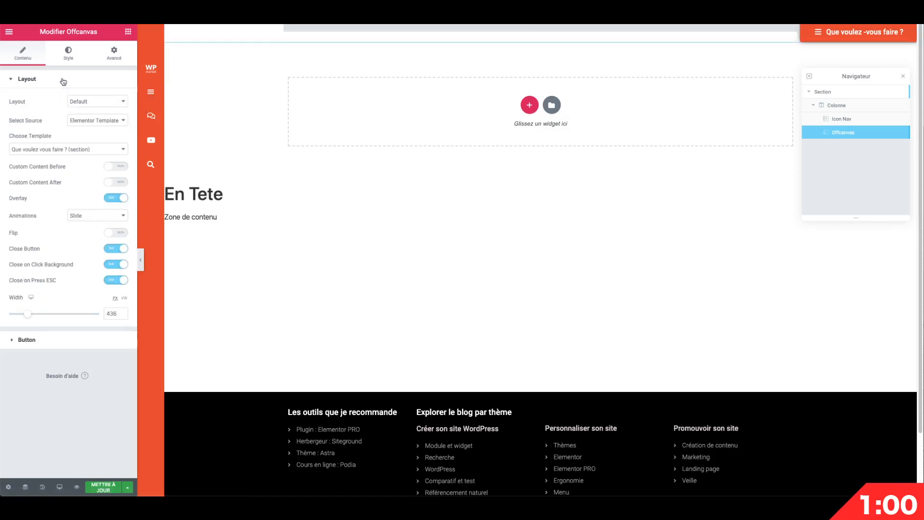
{"action": "left_click", "coordinate": [83, 79]}
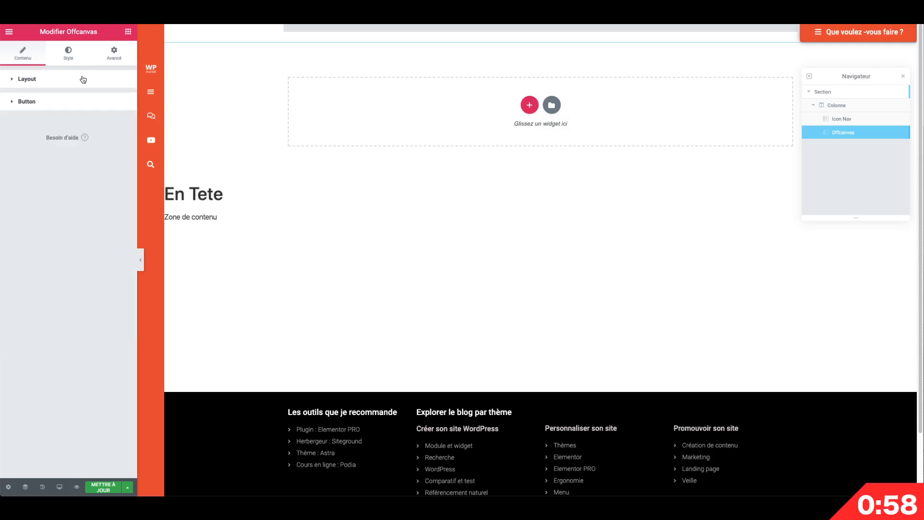
{"action": "left_click", "coordinate": [50, 102]}
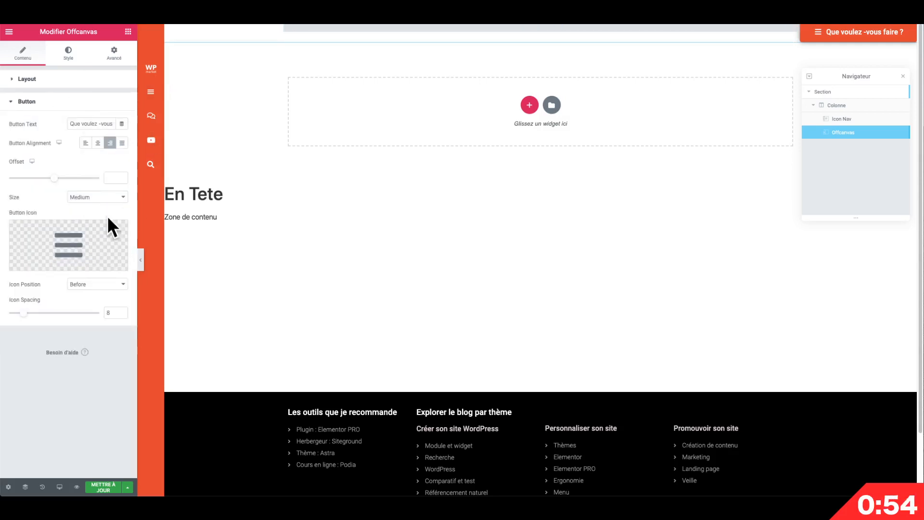
{"action": "left_click", "coordinate": [151, 116]}
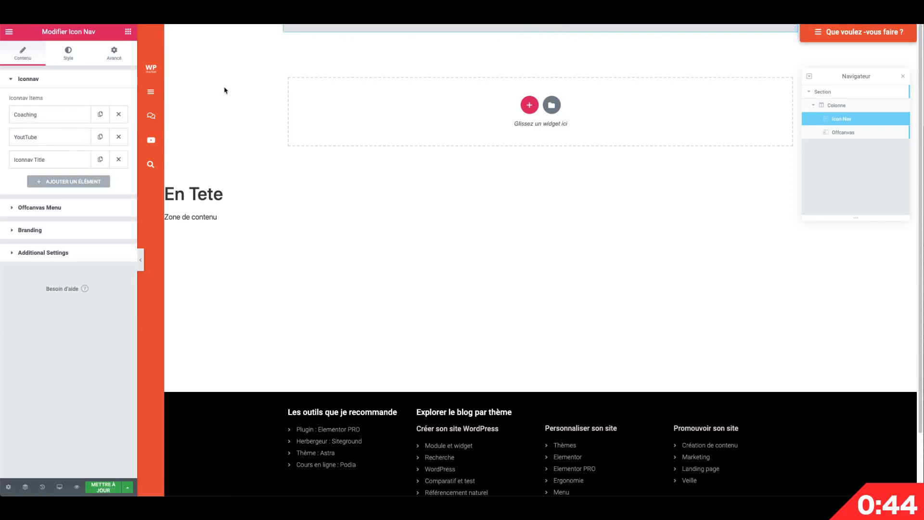
{"action": "left_click", "coordinate": [323, 29]}
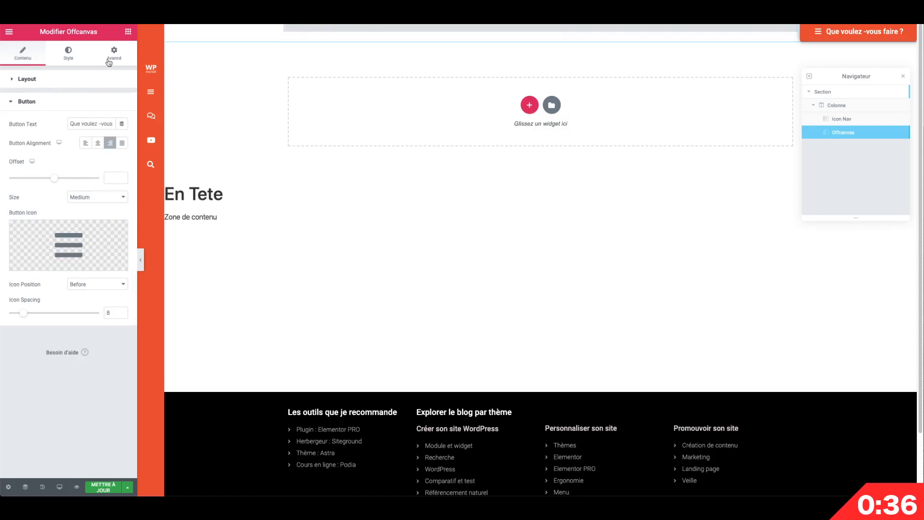
{"action": "left_click", "coordinate": [151, 118]}
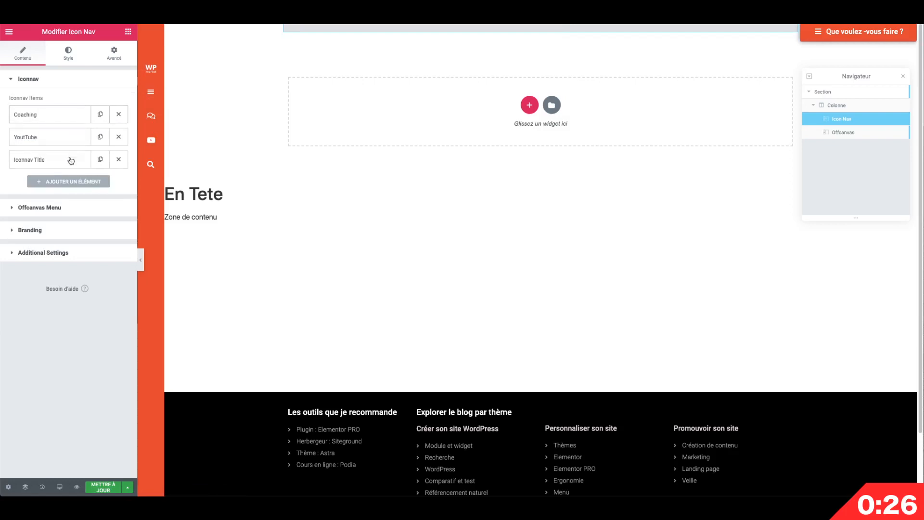
Try adding two items to the Icon Nav list, view the icon library for the last one, and delete both items.
{"action": "left_click", "coordinate": [66, 181]}
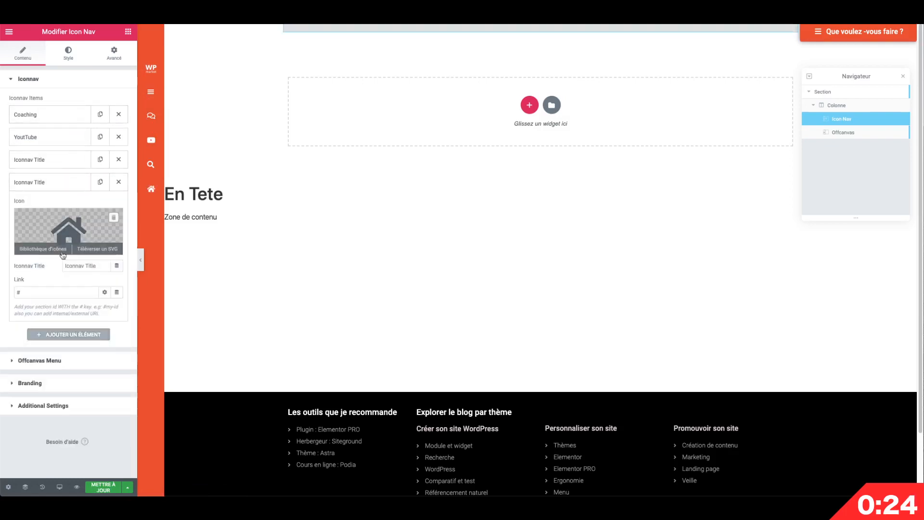
{"action": "left_click", "coordinate": [68, 336]}
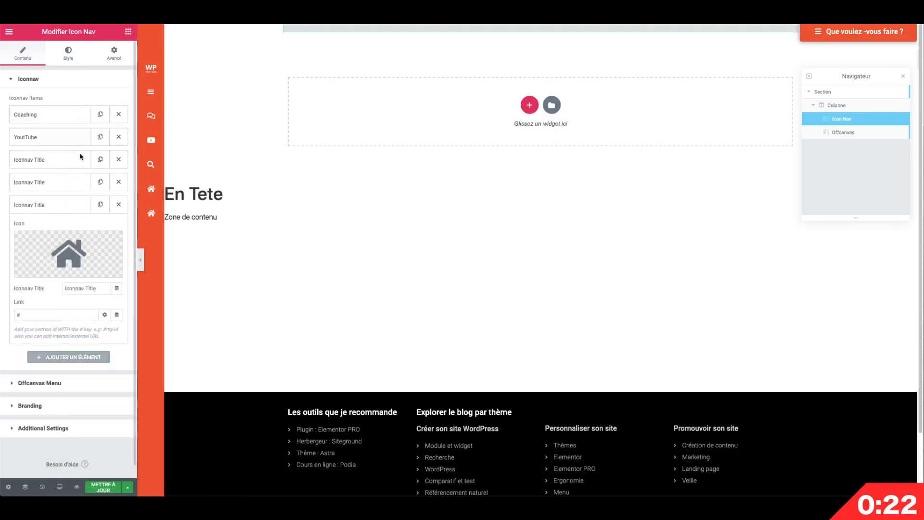
{"action": "left_click", "coordinate": [77, 249]}
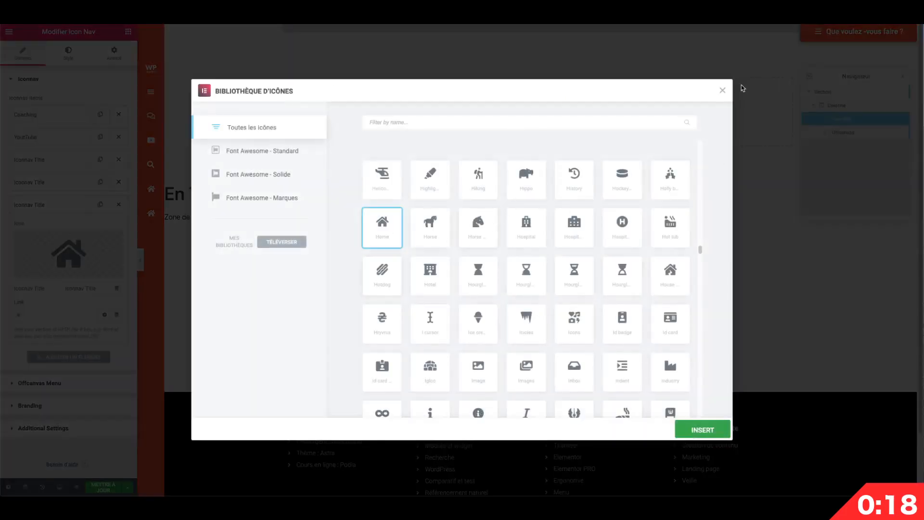
{"action": "left_click", "coordinate": [723, 90]}
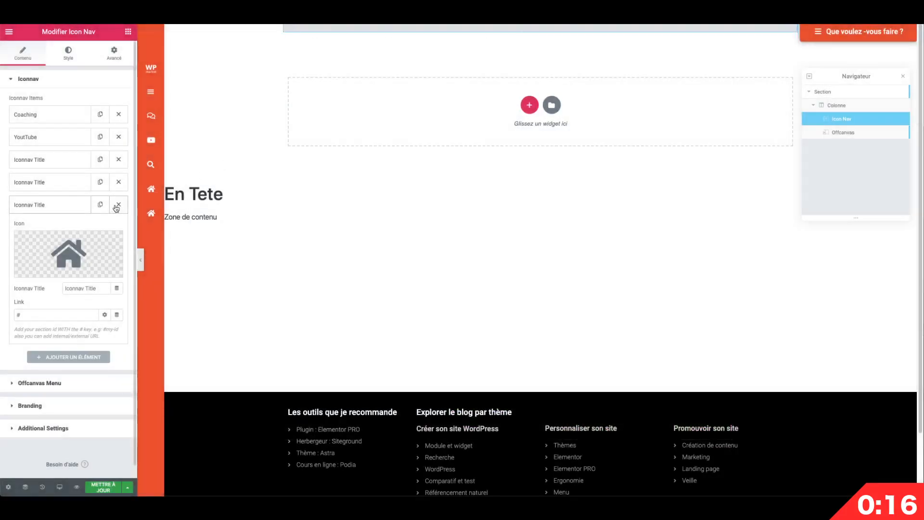
{"action": "left_click", "coordinate": [118, 205]}
{"action": "left_click", "coordinate": [119, 182]}
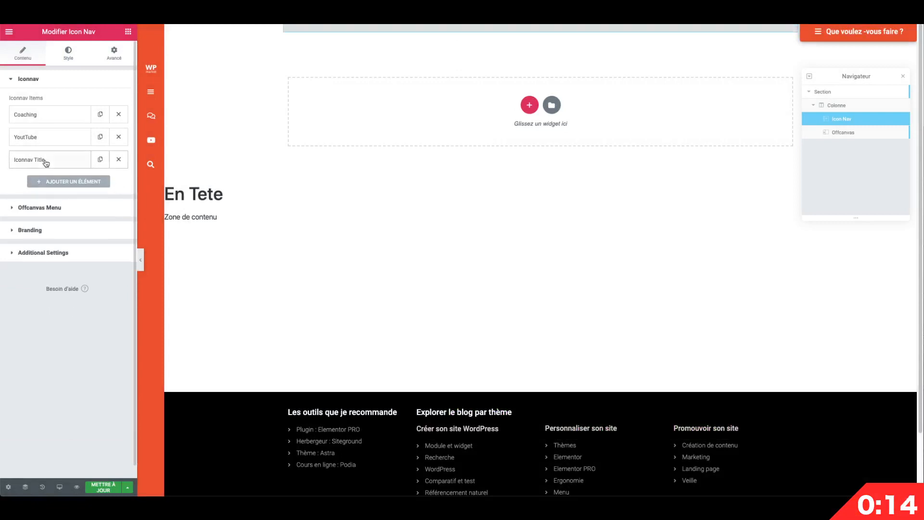
Examine the Icon Nav's search icon item and the menus available in the Offcanvas Menu settings.
{"action": "left_click", "coordinate": [42, 161]}
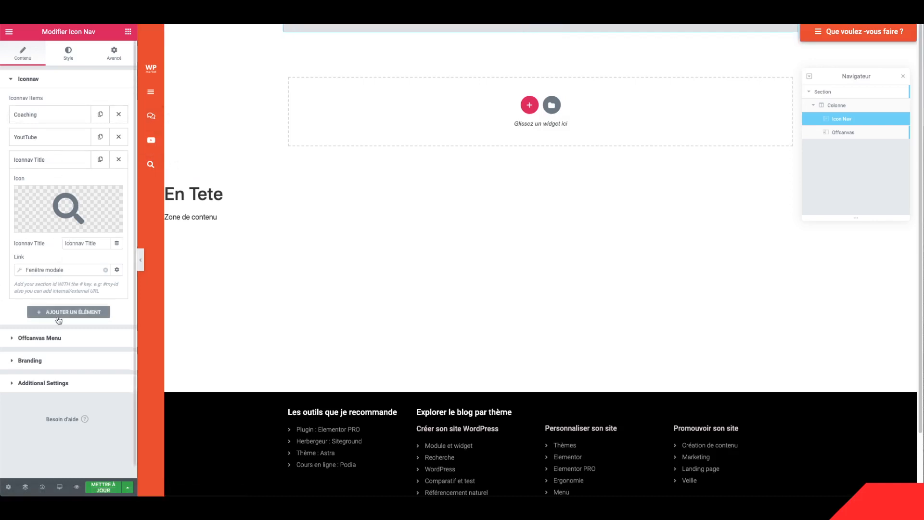
{"action": "left_click", "coordinate": [60, 338]}
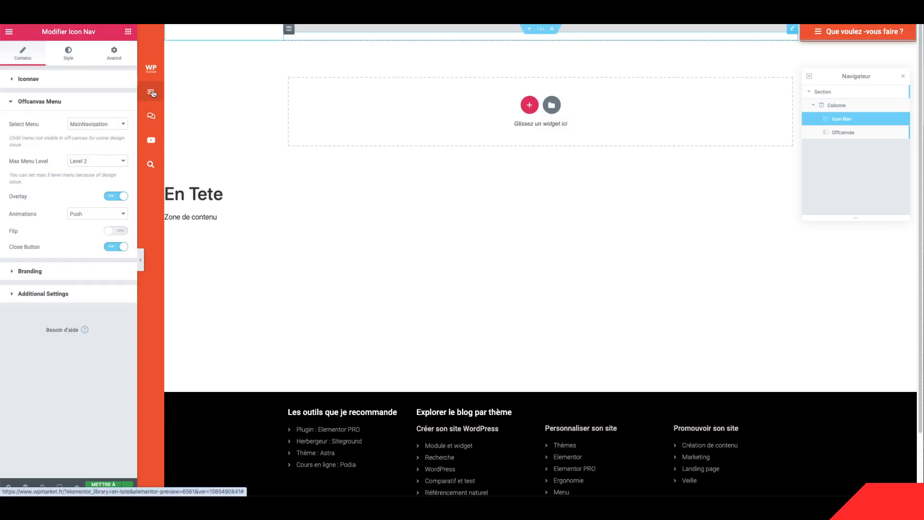
{"action": "left_click", "coordinate": [95, 125]}
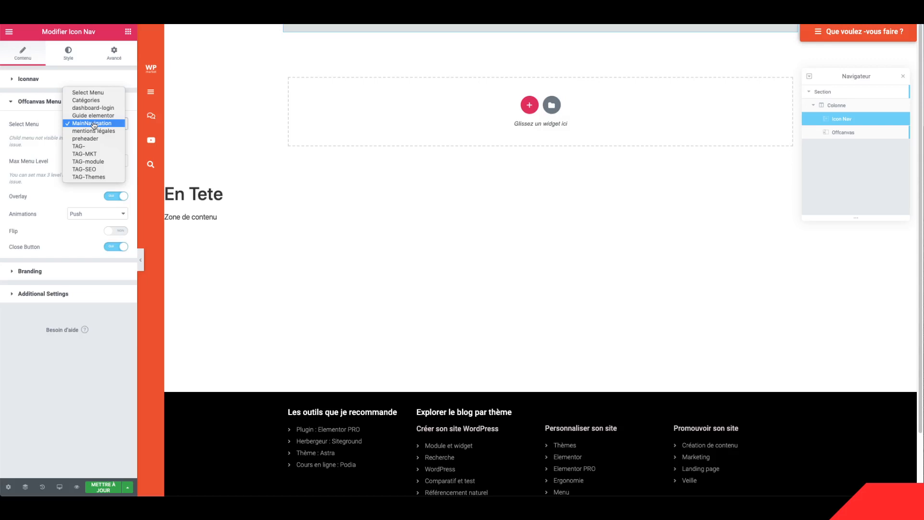
{"action": "left_click", "coordinate": [34, 124]}
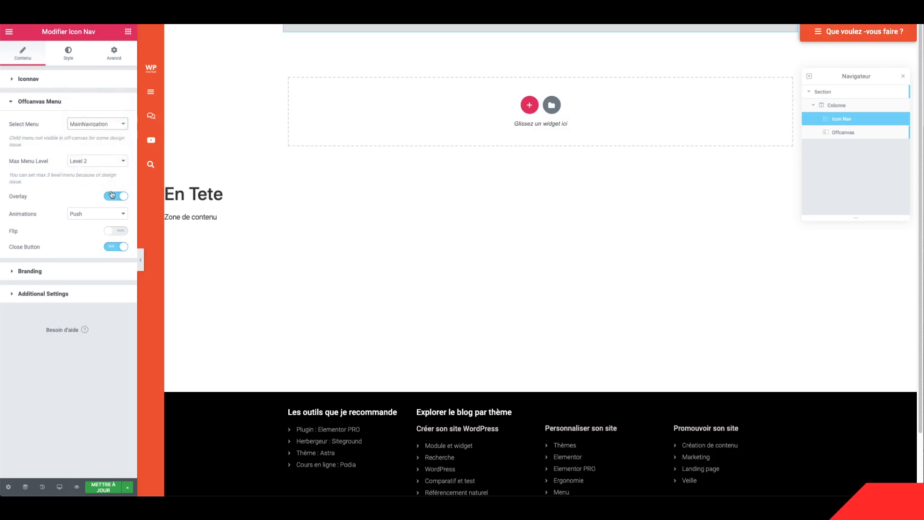
Examine the Offcanvas Menu's animation options, test the menu icon in the preview, and open the Icon Nav's Branding settings.
{"action": "left_click", "coordinate": [109, 212]}
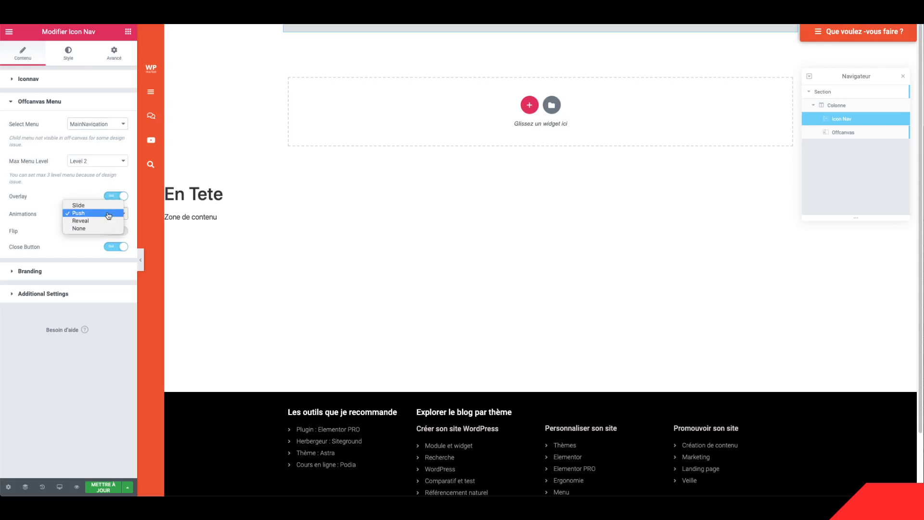
{"action": "left_click", "coordinate": [153, 92]}
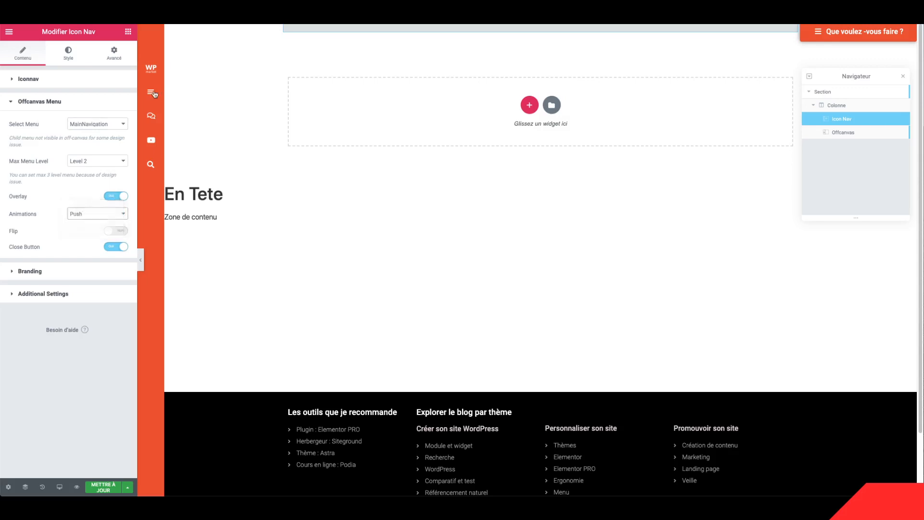
{"action": "left_click", "coordinate": [153, 93]}
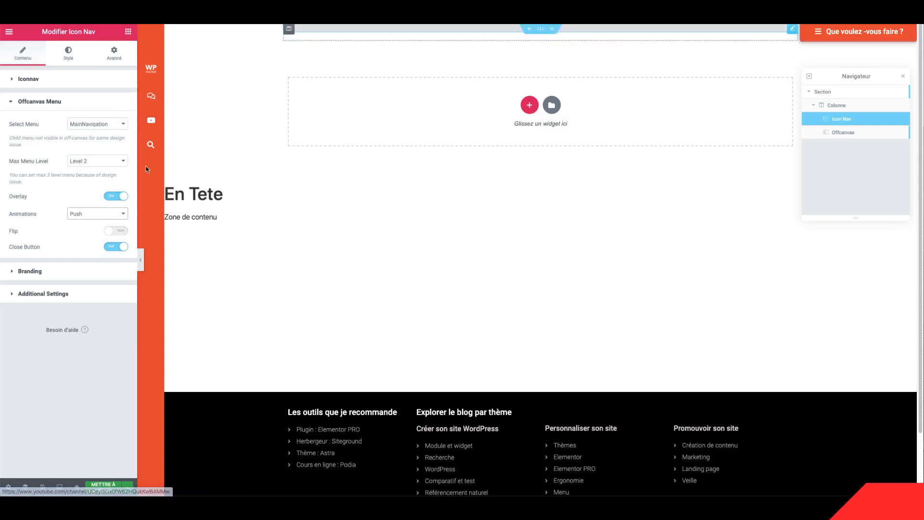
{"action": "left_click", "coordinate": [104, 214]}
{"action": "left_click", "coordinate": [103, 213]}
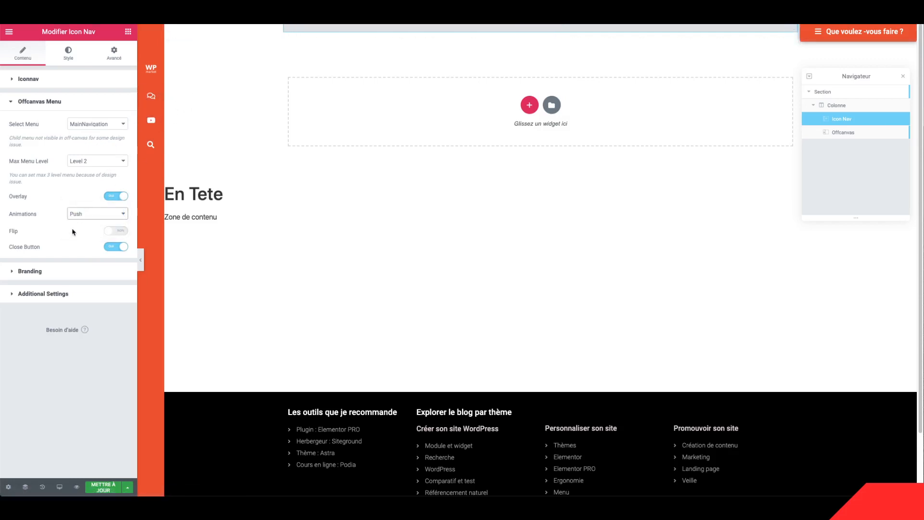
{"action": "left_click", "coordinate": [60, 271]}
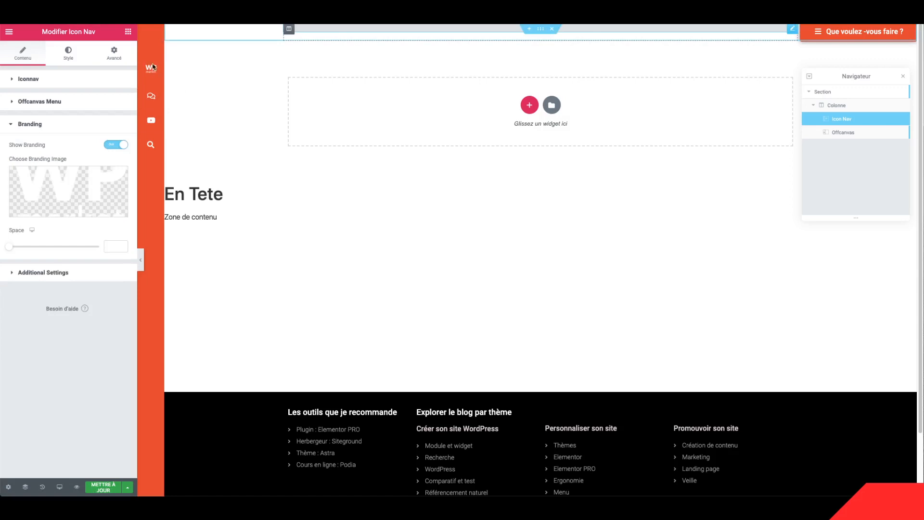
Try hiding the Icon Nav's branding logo and switch Show Branding back on.
{"action": "mouse_move", "coordinate": [100, 197]}
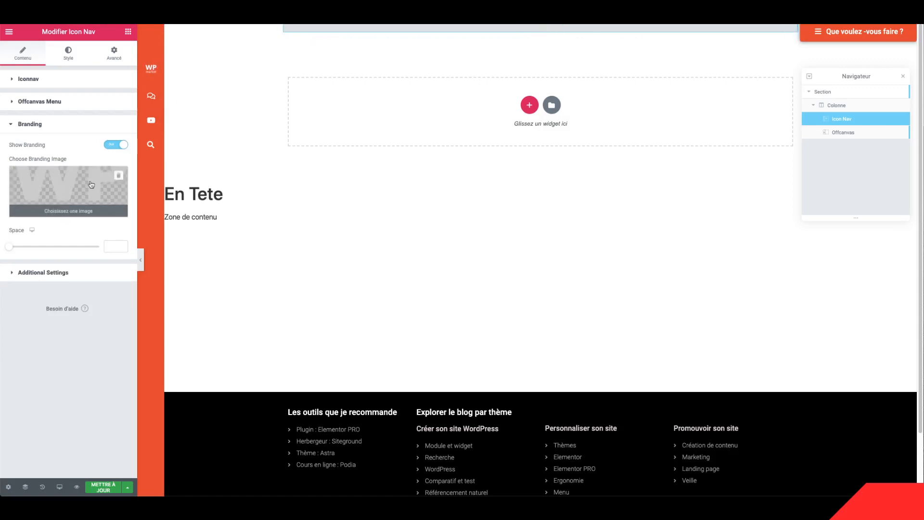
{"action": "left_click", "coordinate": [121, 146]}
{"action": "left_click", "coordinate": [120, 145]}
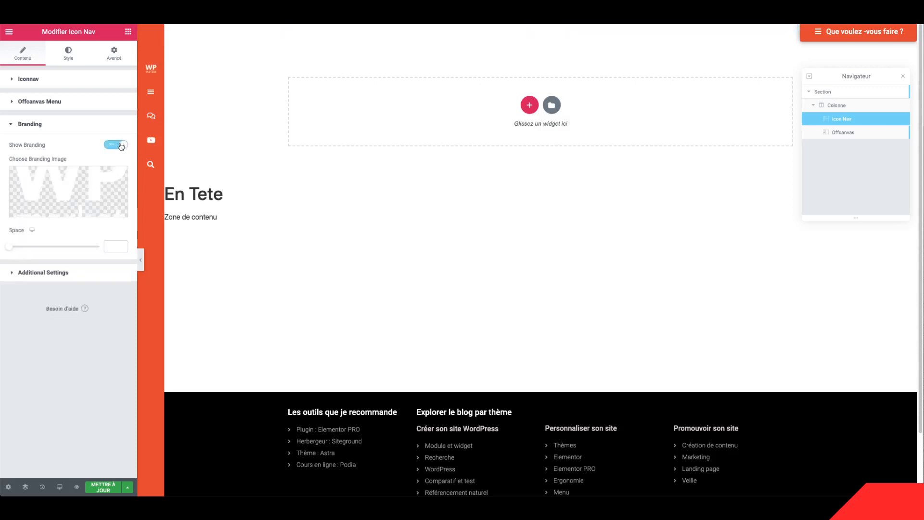
{"action": "left_click", "coordinate": [116, 146]}
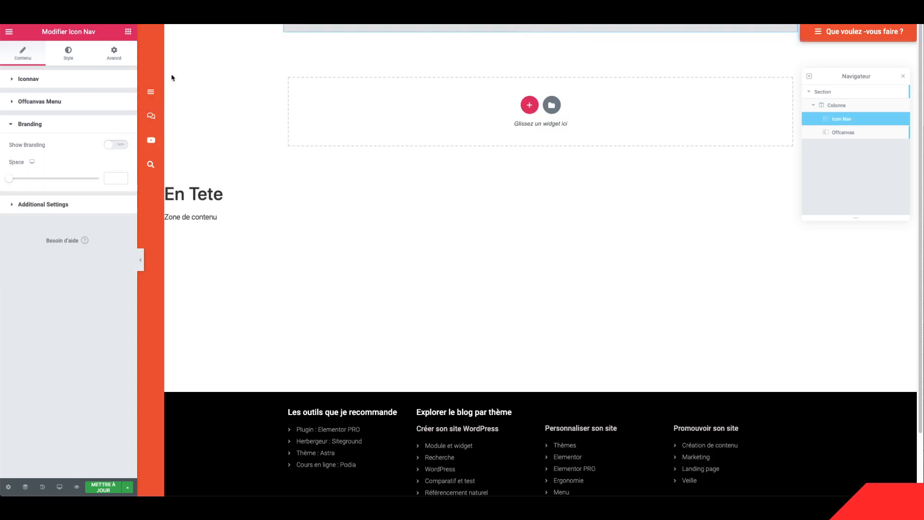
{"action": "left_click", "coordinate": [116, 144]}
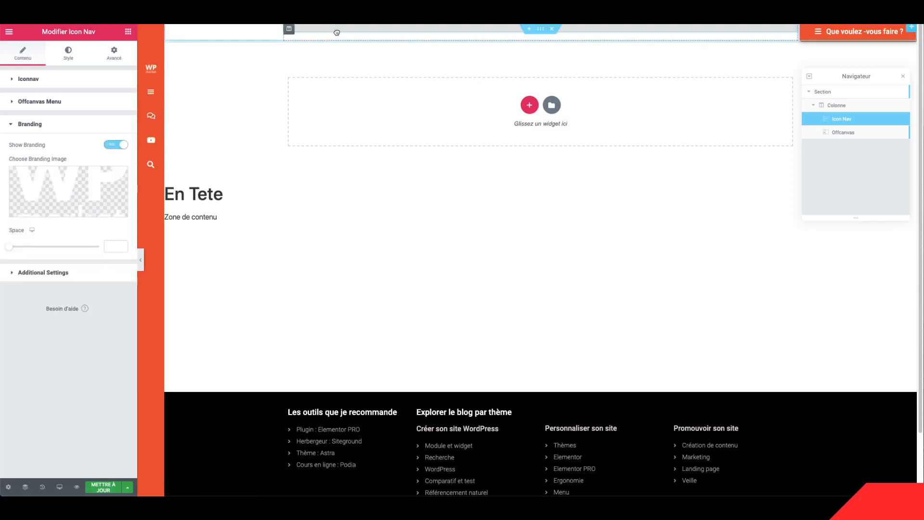
Compare the Offcanvas widget's Button settings with the Icon Nav's own menu, opening and closing that menu in the preview.
{"action": "left_click", "coordinate": [333, 37]}
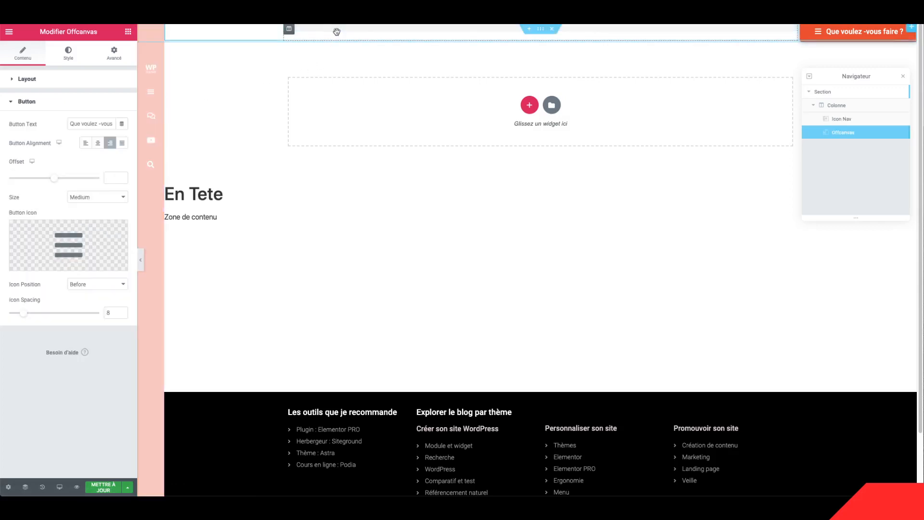
{"action": "left_click", "coordinate": [151, 95]}
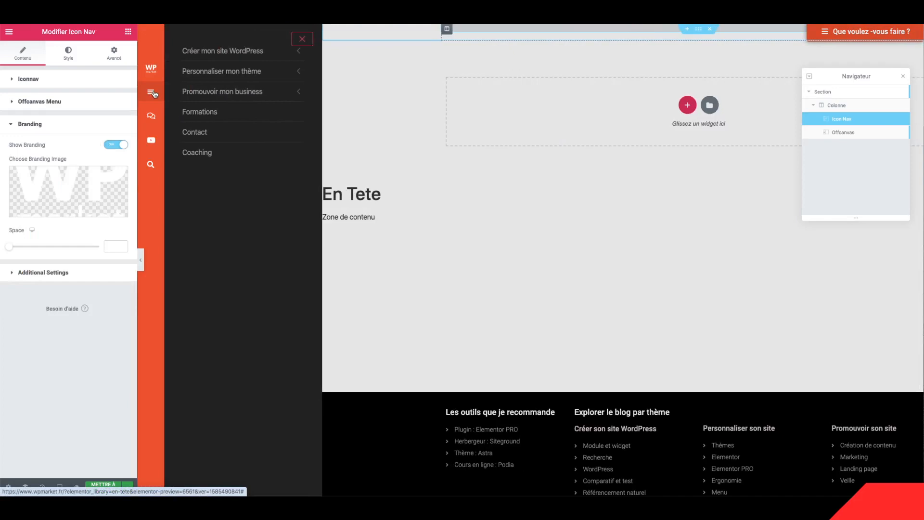
{"action": "left_click", "coordinate": [154, 95]}
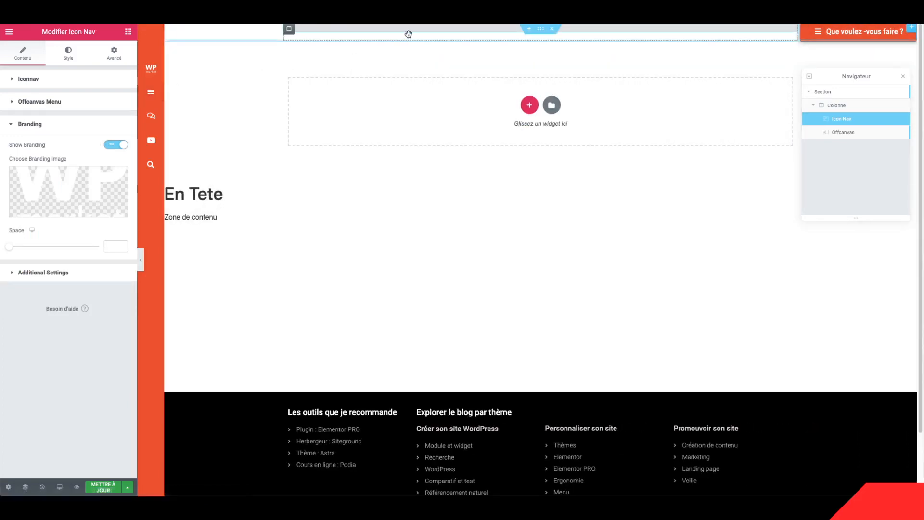
{"action": "left_click", "coordinate": [412, 31]}
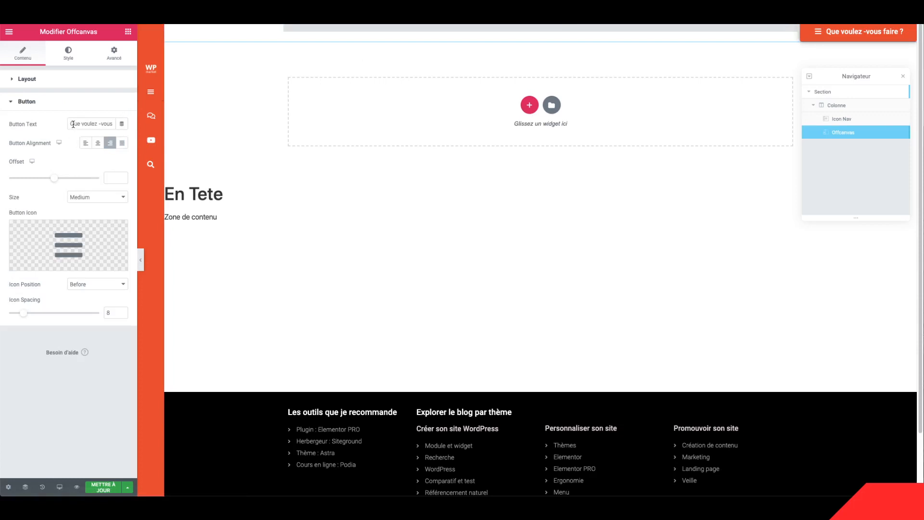
{"action": "left_click", "coordinate": [152, 137]}
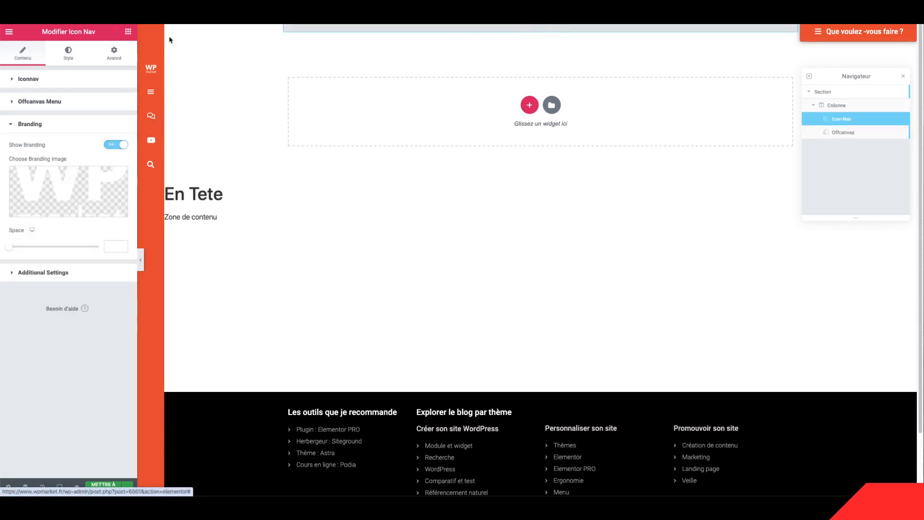
Try the Right position for the Icon Nav in its Additional Settings and restore it to Left.
{"action": "left_click", "coordinate": [52, 273]}
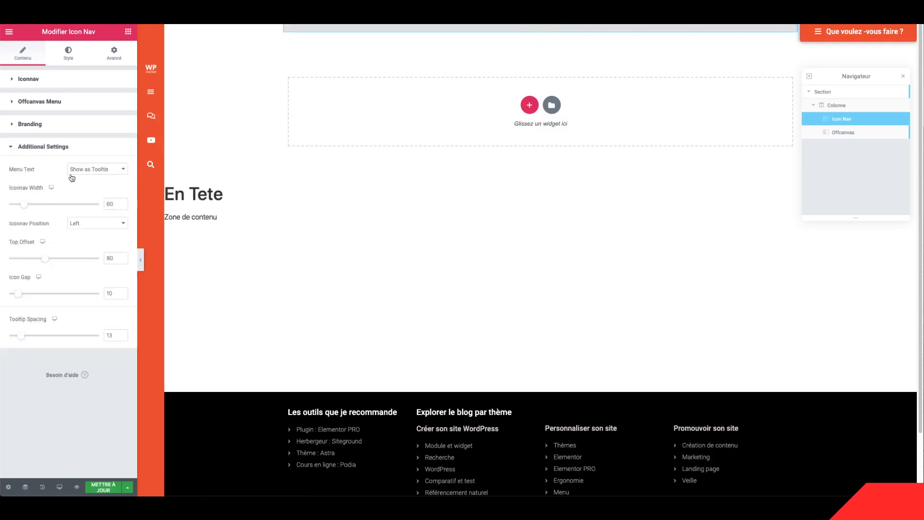
{"action": "left_click", "coordinate": [103, 223]}
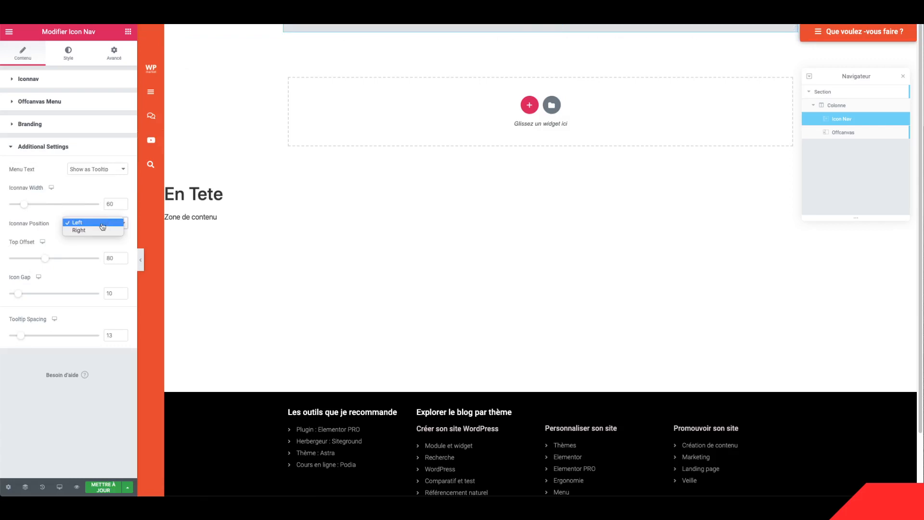
{"action": "left_click", "coordinate": [103, 233]}
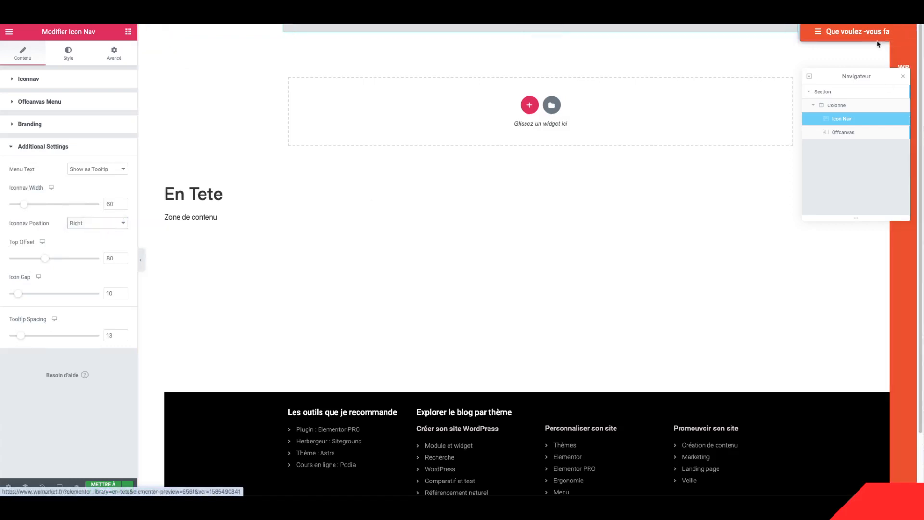
{"action": "left_click", "coordinate": [90, 225]}
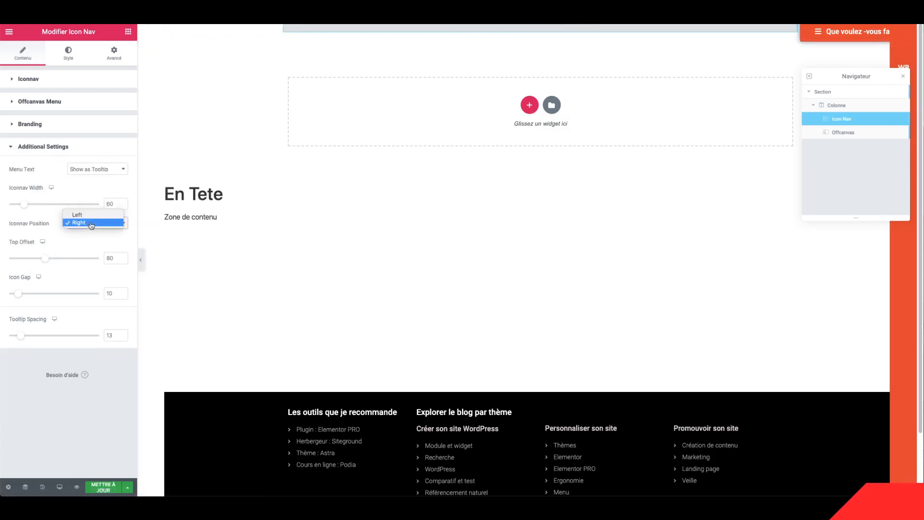
{"action": "left_click", "coordinate": [93, 216]}
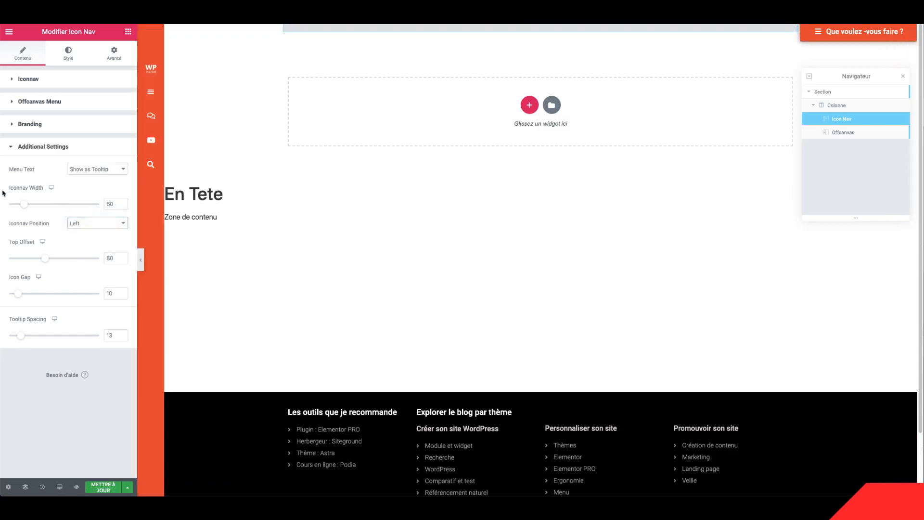
Try an Icon Nav width of 78 with the menu text shown under the icons, and return the text to Show as Tooltip.
{"action": "left_click_drag", "start_coordinate": [26, 206], "coordinate": [53, 208]}
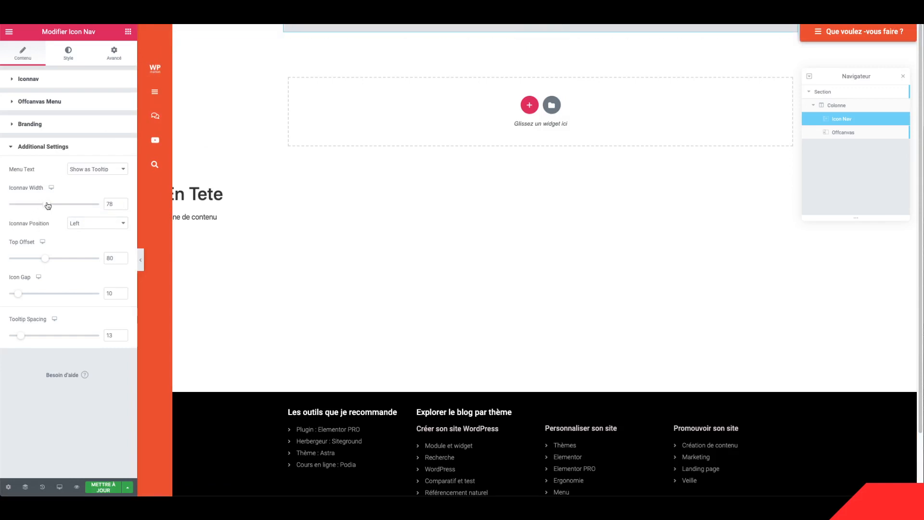
{"action": "left_click_drag", "start_coordinate": [48, 206], "coordinate": [47, 206]}
{"action": "left_click", "coordinate": [99, 169]}
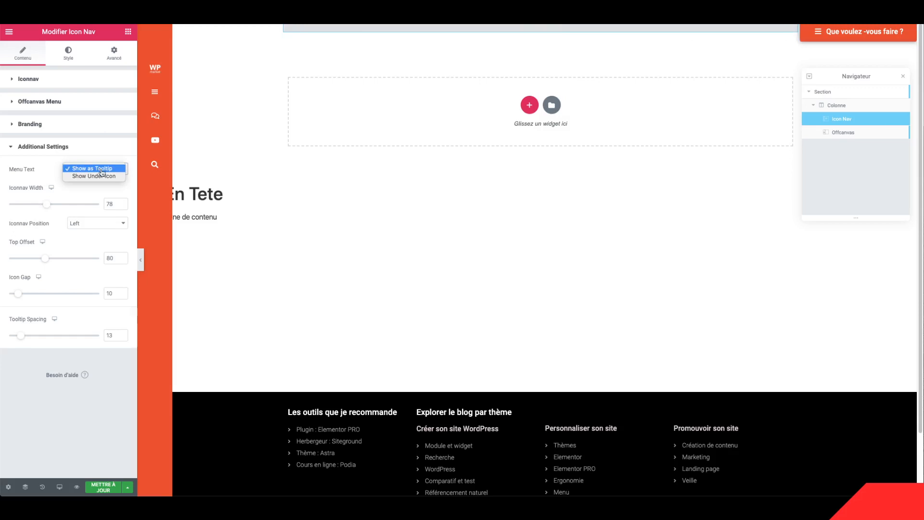
{"action": "left_click", "coordinate": [96, 176]}
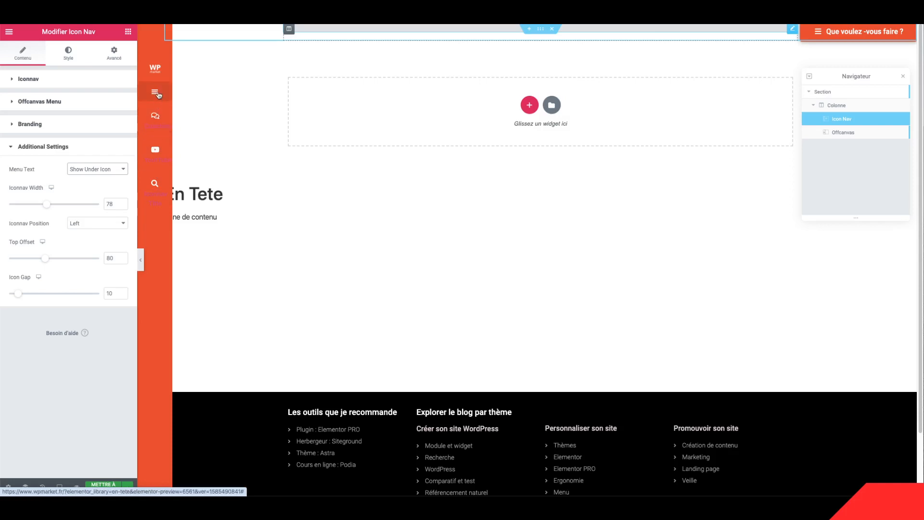
{"action": "left_click", "coordinate": [83, 172]}
{"action": "left_click", "coordinate": [89, 164]}
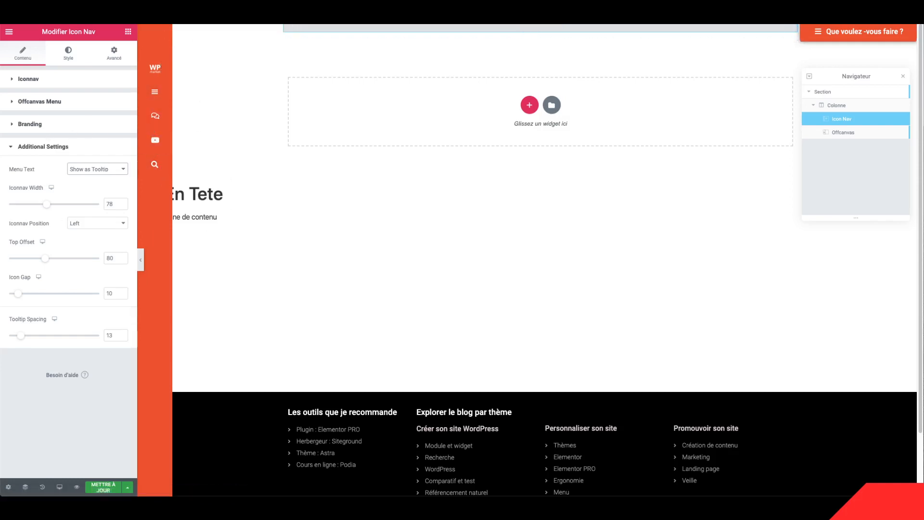
Set the Icon Nav width to 68 and reopen the widget's item list.
{"action": "left_click_drag", "start_coordinate": [47, 206], "coordinate": [37, 214]}
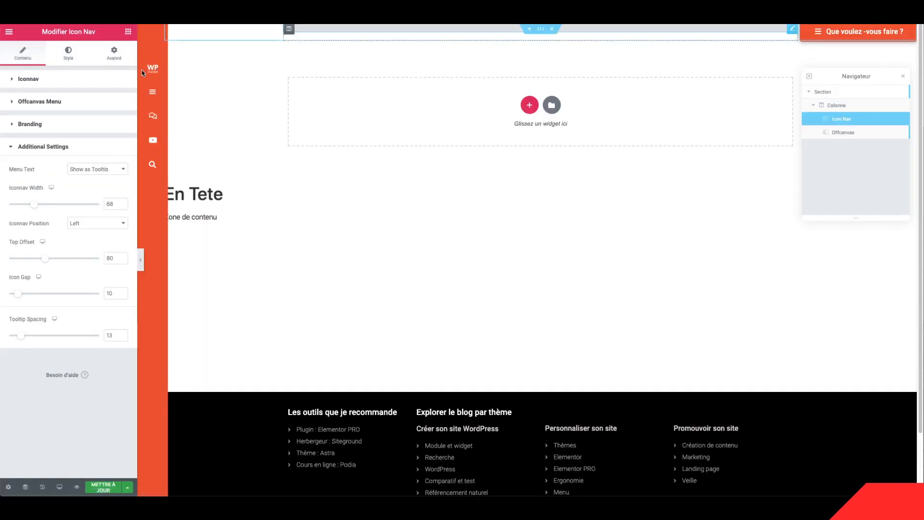
{"action": "left_click", "coordinate": [62, 102]}
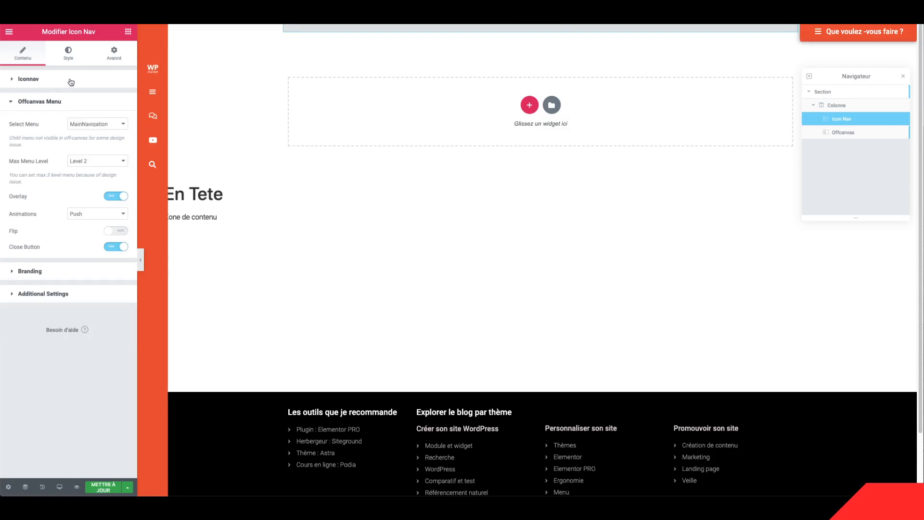
{"action": "left_click", "coordinate": [71, 82]}
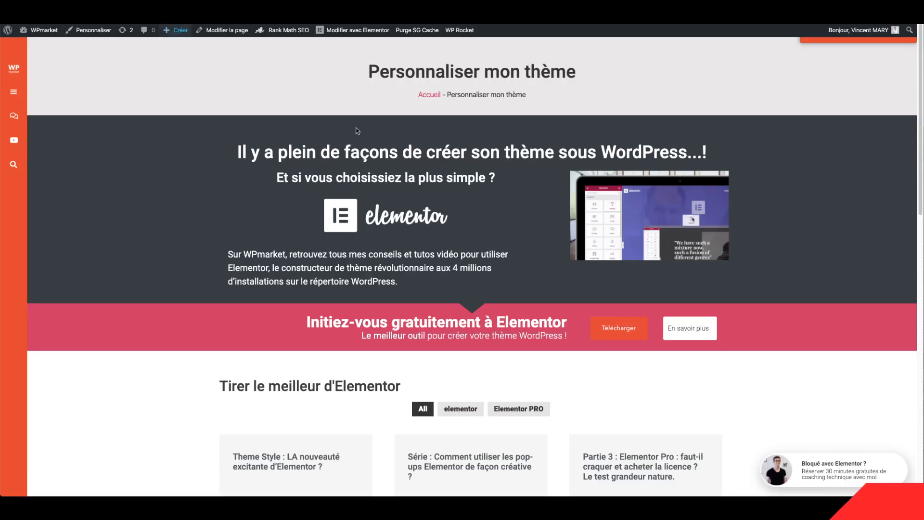
Examine how the side navigation behaves while scrolling the live theme customization page, and test opening and closing its menu.
{"action": "scroll", "coordinate": [6, 64], "scroll_direction": "down", "scroll_amount": 10}
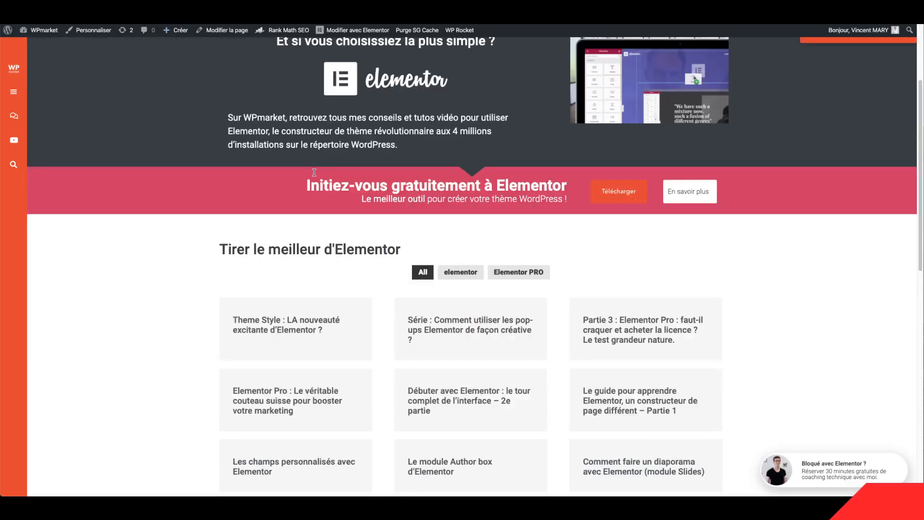
{"action": "left_click", "coordinate": [14, 93]}
{"action": "left_click", "coordinate": [14, 93]}
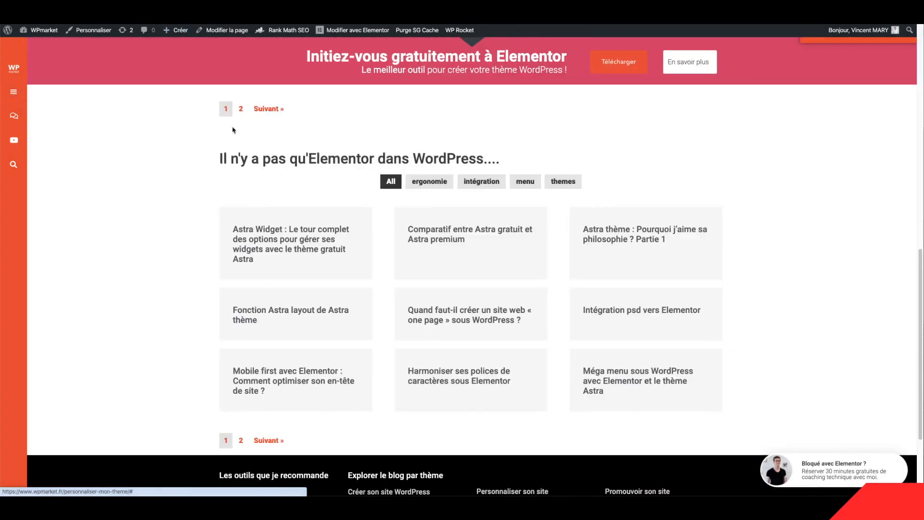
{"action": "scroll", "coordinate": [262, 143], "scroll_direction": "down", "scroll_amount": 2}
{"action": "scroll", "coordinate": [261, 143], "scroll_direction": "up", "scroll_amount": 15}
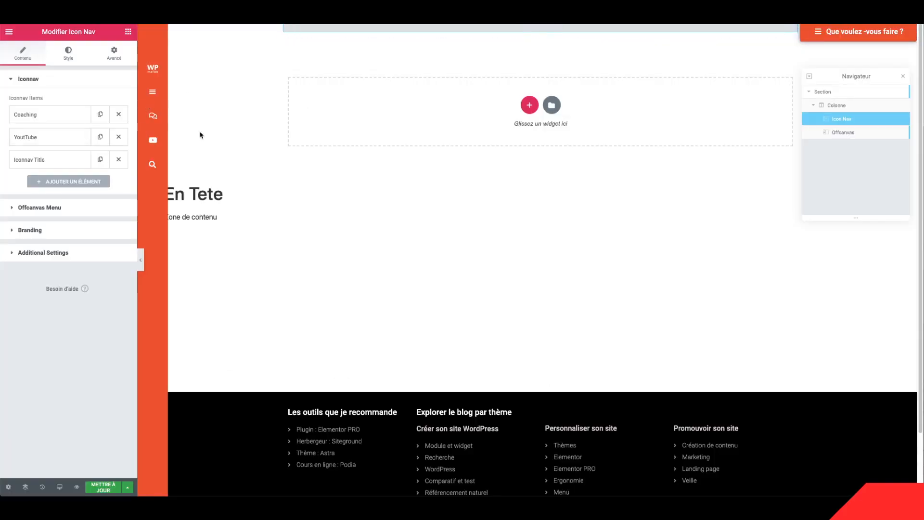
View the Offcanvas widget's Button settings again and reselect the Icon Nav widget.
{"action": "left_click", "coordinate": [360, 32]}
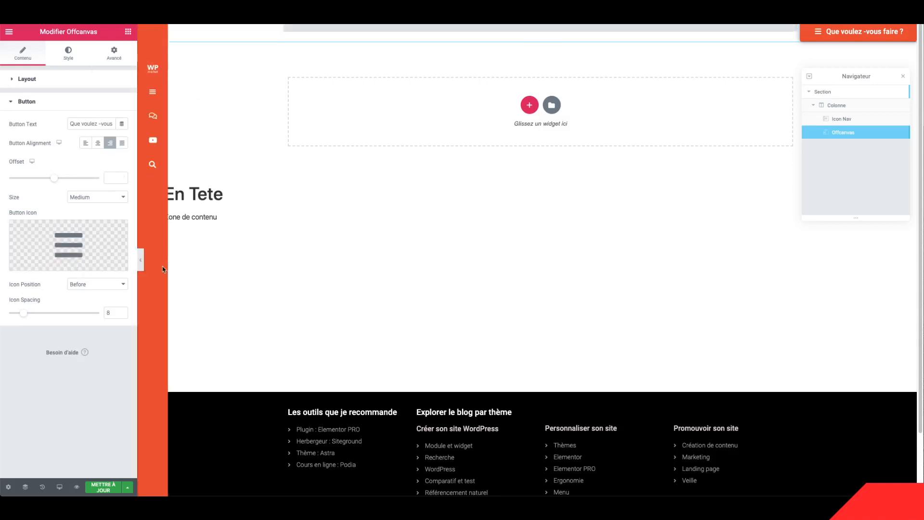
{"action": "left_click", "coordinate": [150, 123]}
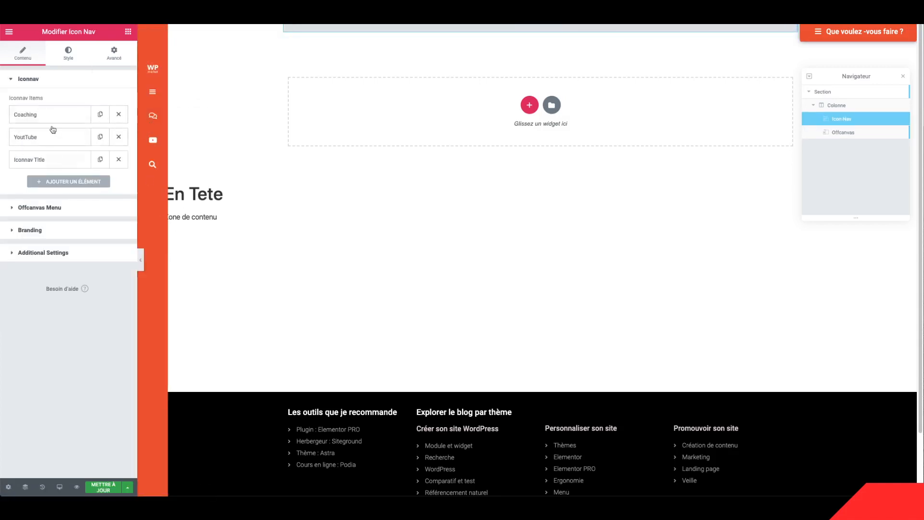